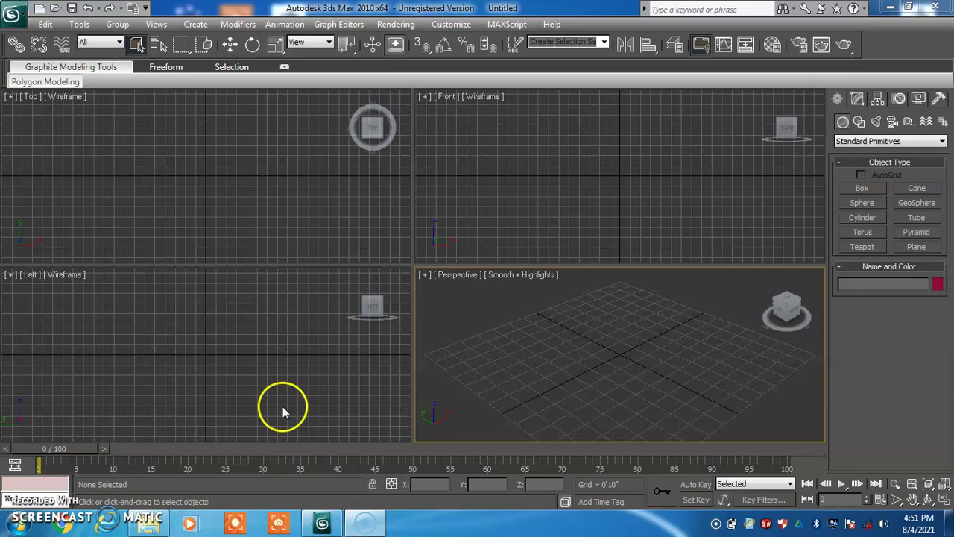
Step: Create Box01 with a 1'5 5/32" by 1'7 1/2" base and 7'7 12/32" height
left_click(861, 191)
mouse_move(585, 365)
left_mouse_down()
mouse_move(616, 370)
mouse_move(633, 361)
left_mouse_up()
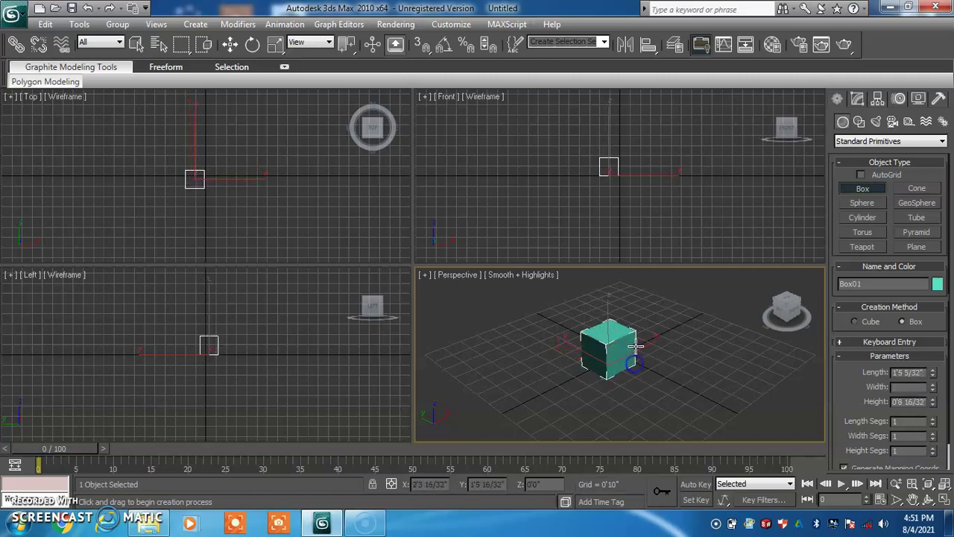
left_click(610, 179)
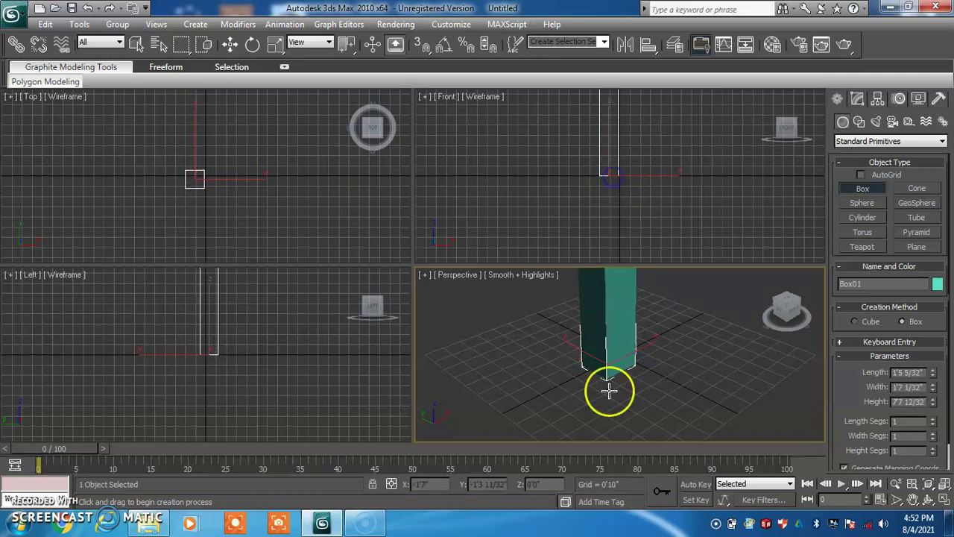
Step: Maximize the Perspective viewport and pan to frame the box
middle_click_drag(714, 396, 676, 440)
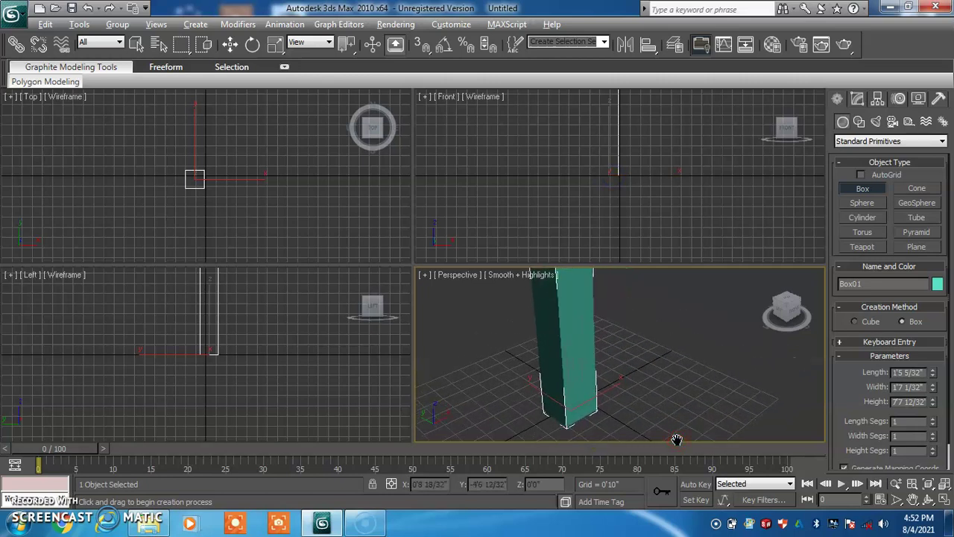
key("alt+w")
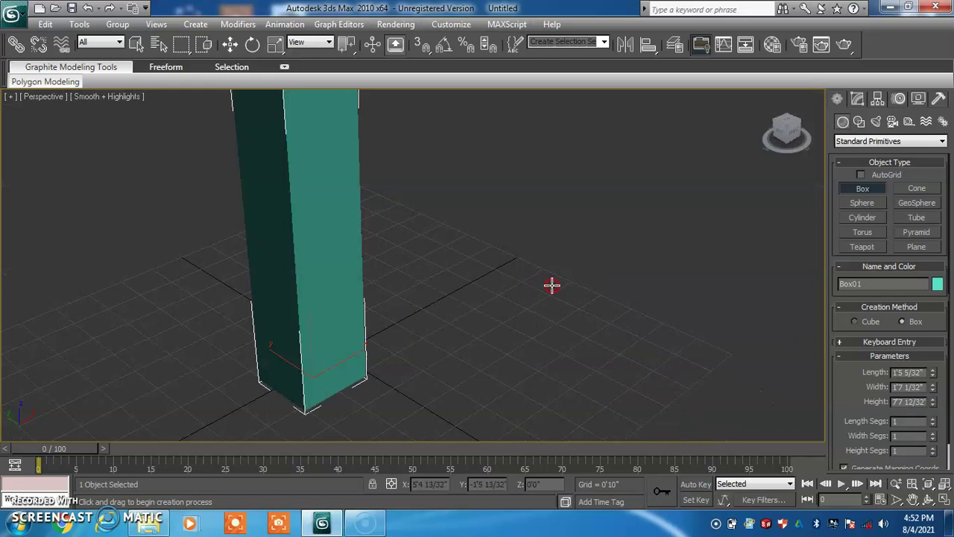
middle_click_drag(552, 285, 618, 321)
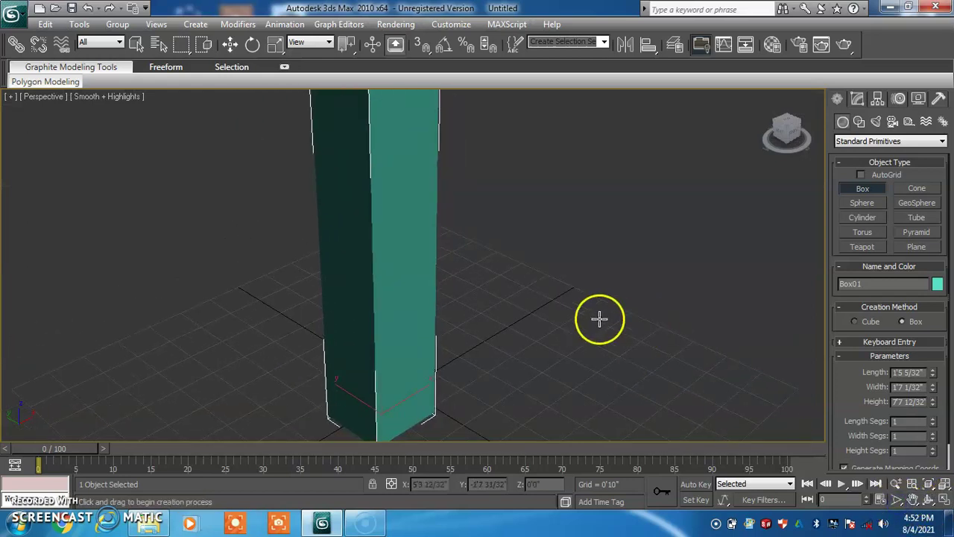
left_click(896, 499)
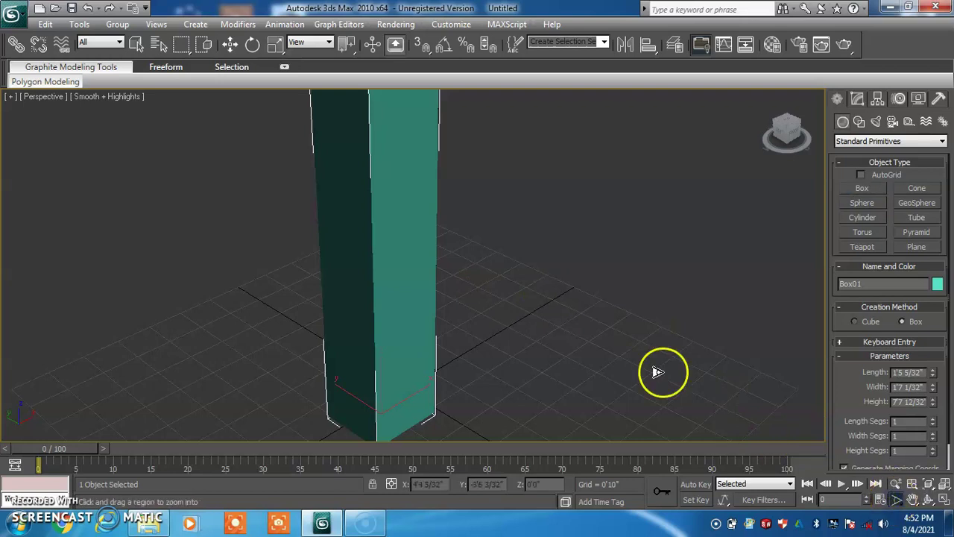
Step: Give Box01 12 length, 12 width and 45 height segments, with edged faces shown
scroll(409, 261, "down", 4)
right_click(555, 306)
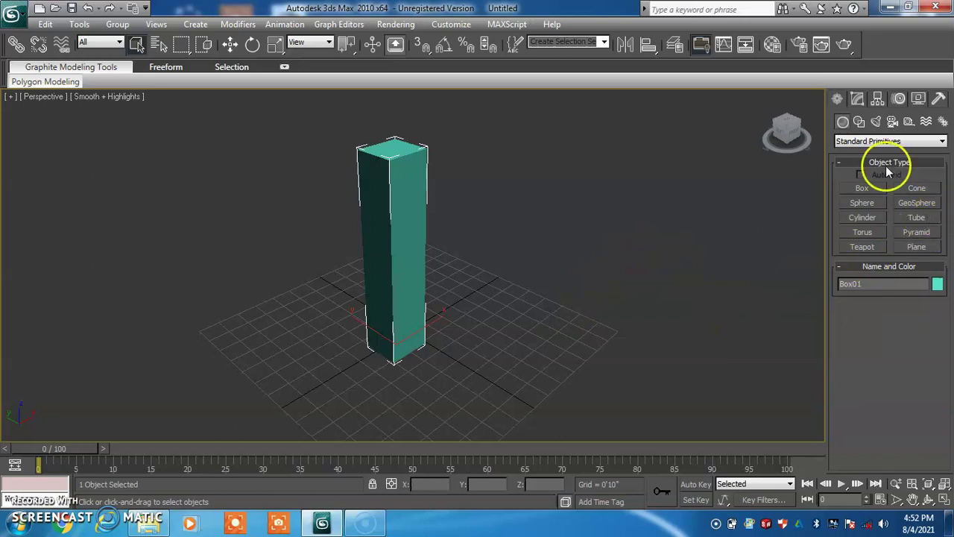
left_click(858, 98)
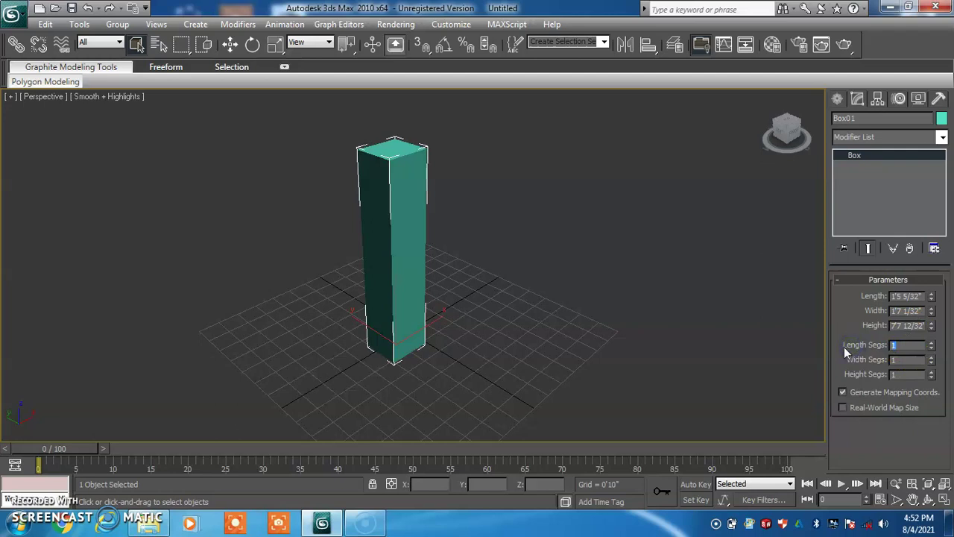
left_click(900, 361)
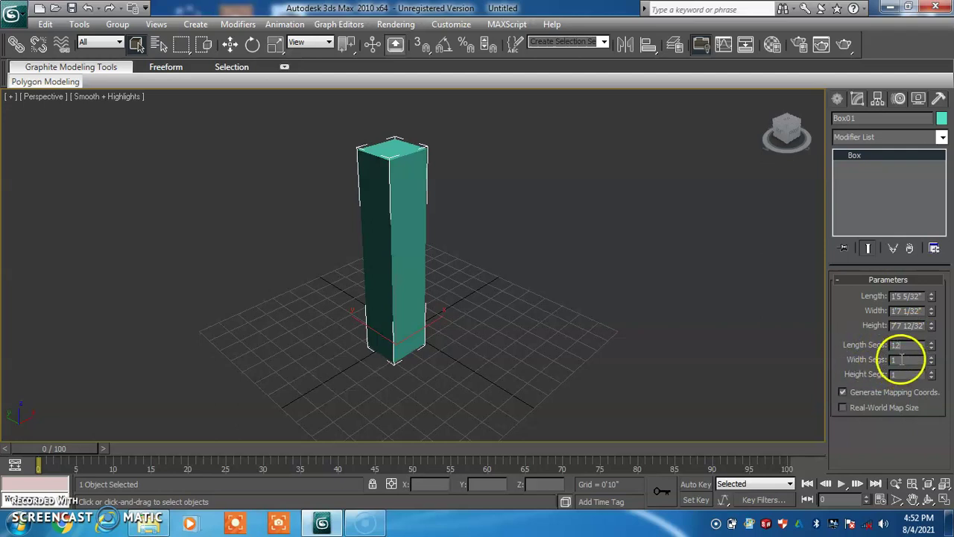
left_click(905, 374)
type("45")
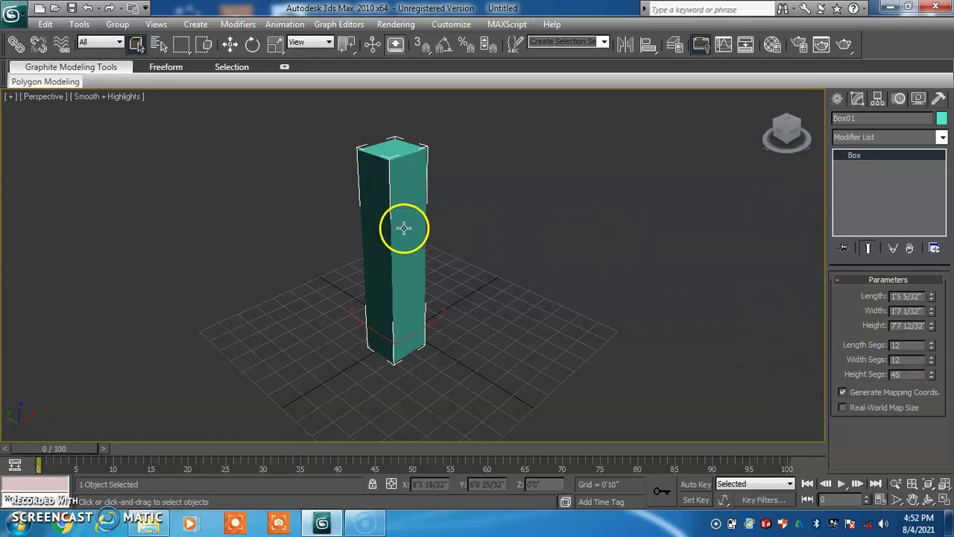
key("F4")
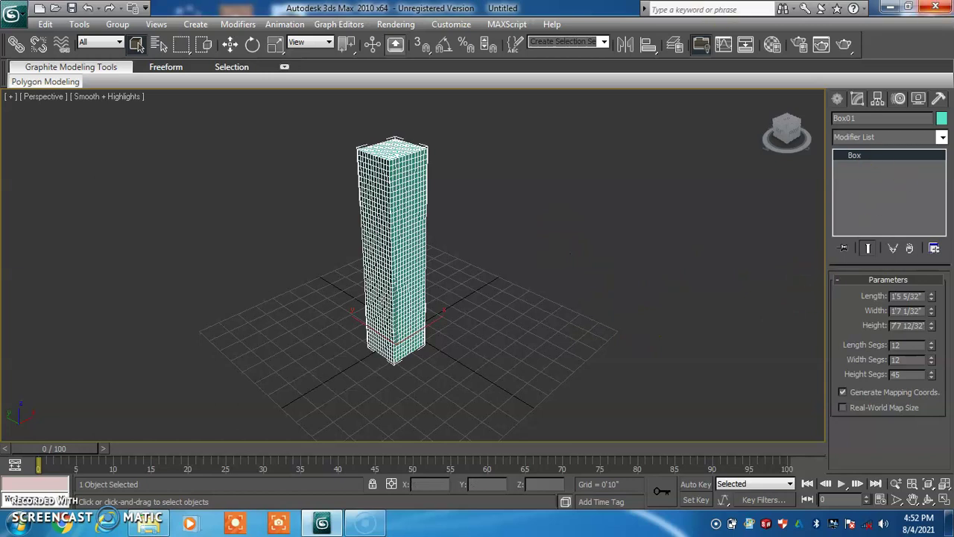
Step: Add a Bend modifier to Box01 from the Modifier List
left_click(857, 98)
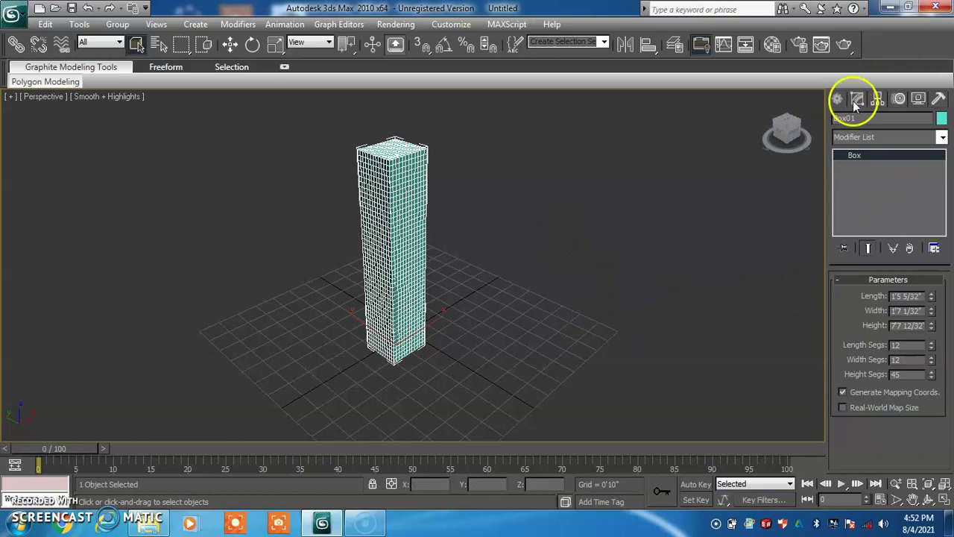
left_click(930, 139)
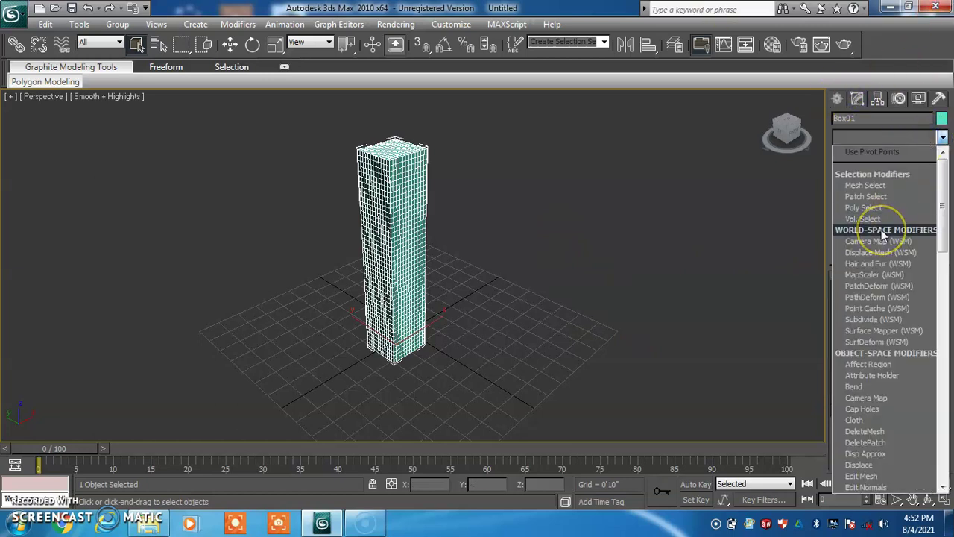
type("b")
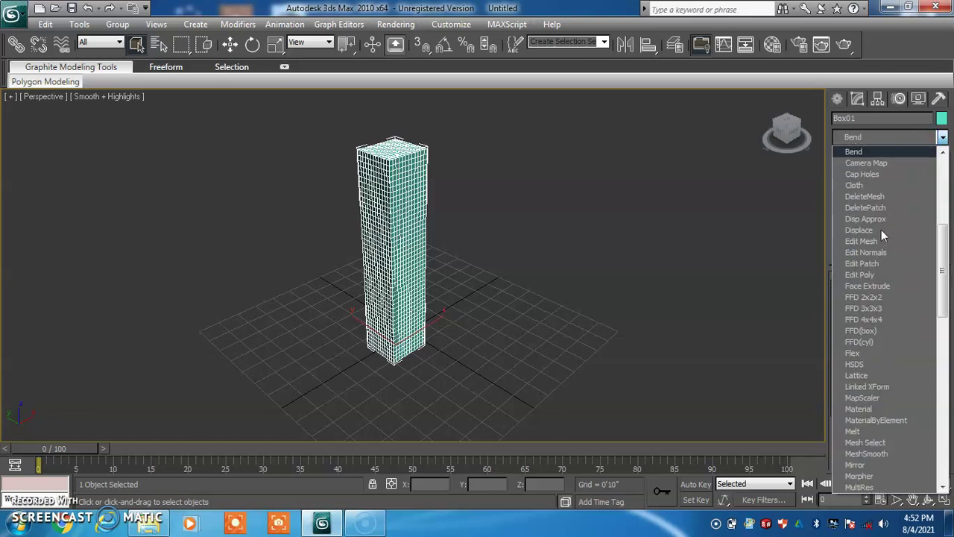
left_click(860, 157)
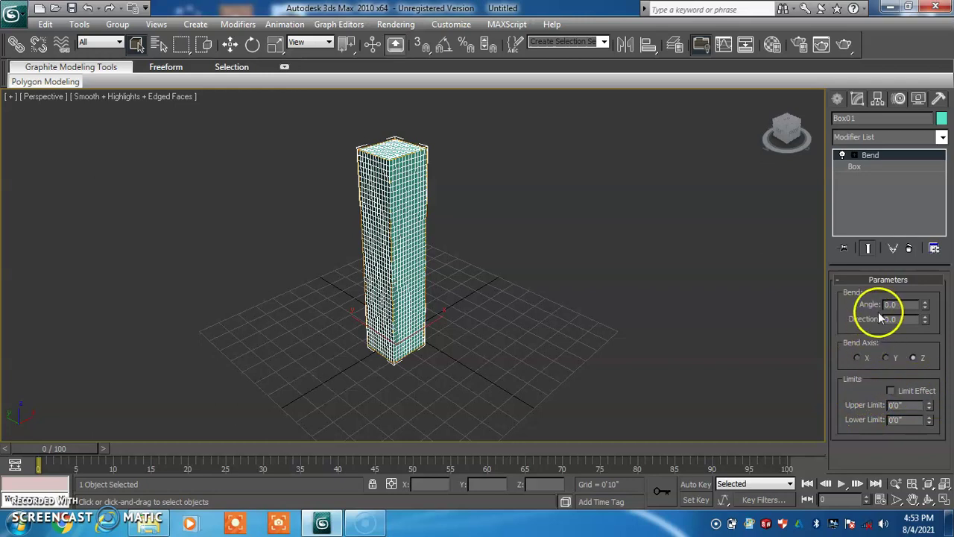
Step: Raise the Bend angle to 180° and test the Direction value, leaving it at 0
left_click_drag(925, 308, 911, 305)
right_click(903, 302)
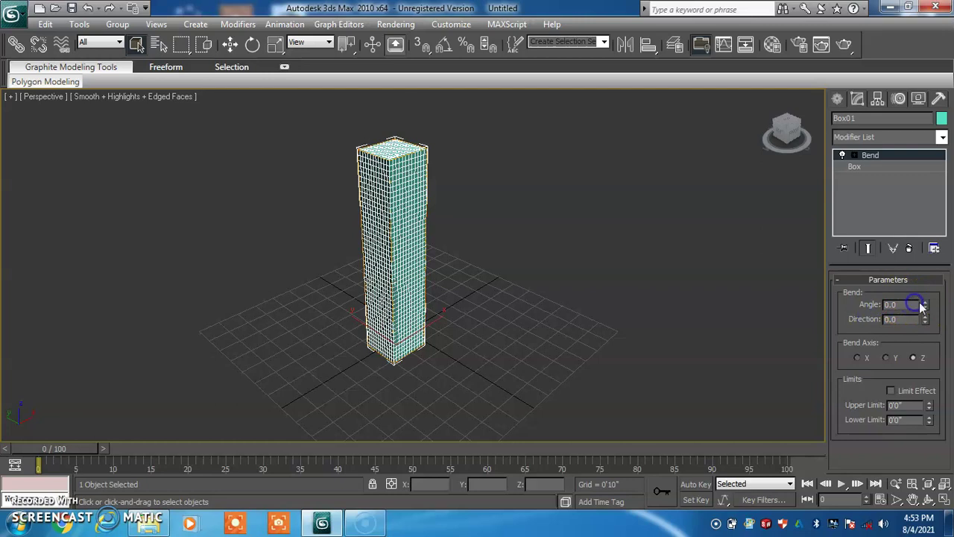
left_click_drag(928, 306, 927, 235)
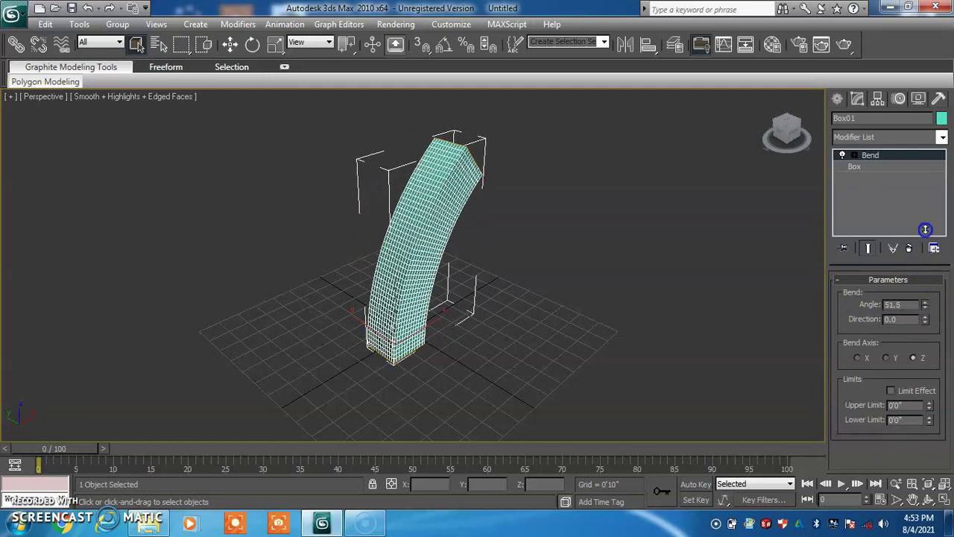
left_click_drag(925, 306, 928, 75)
left_click(908, 299)
left_click_drag(924, 306, 924, 358)
left_click(925, 303)
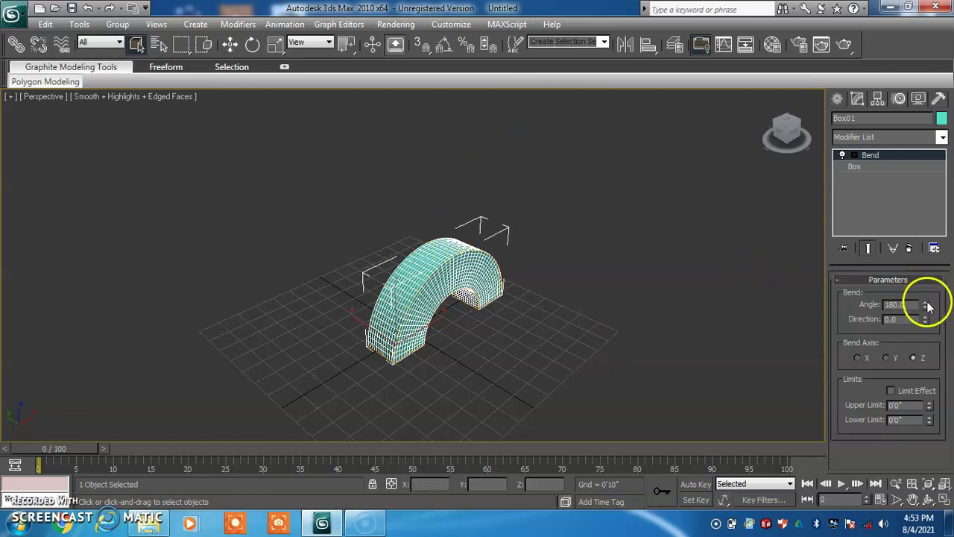
left_click(926, 318)
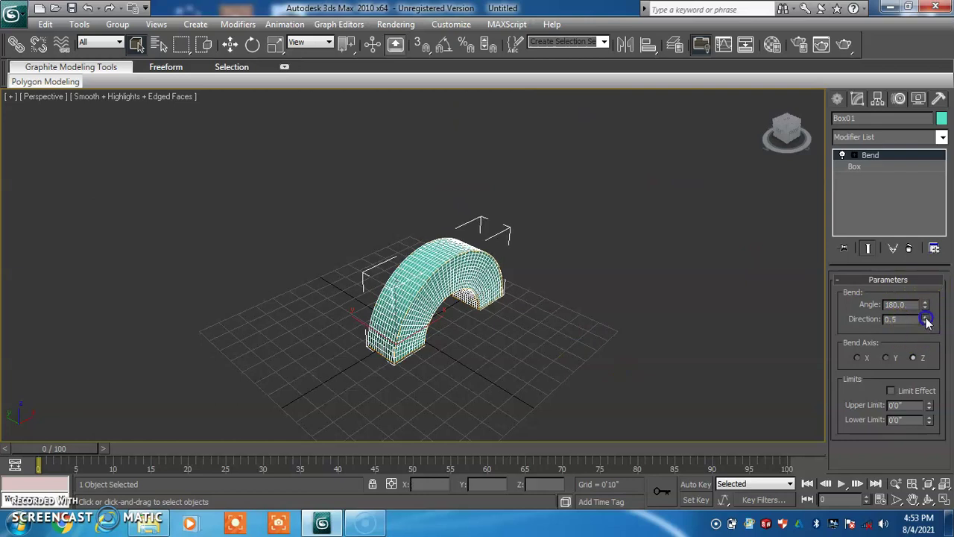
mouse_move(926, 319)
left_mouse_down()
mouse_move(917, 208)
mouse_move(918, 396)
mouse_move(946, 303)
mouse_move(942, 318)
left_mouse_up()
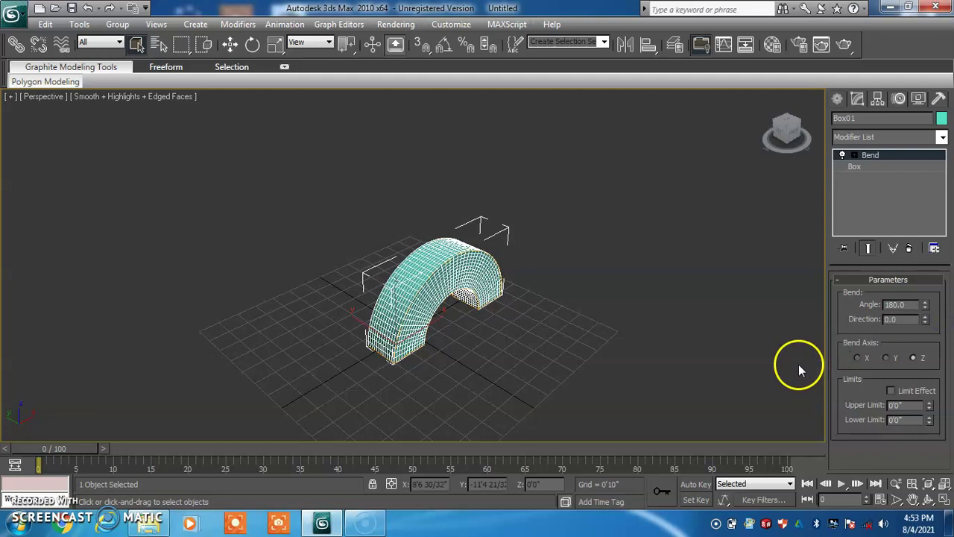
left_click(886, 359)
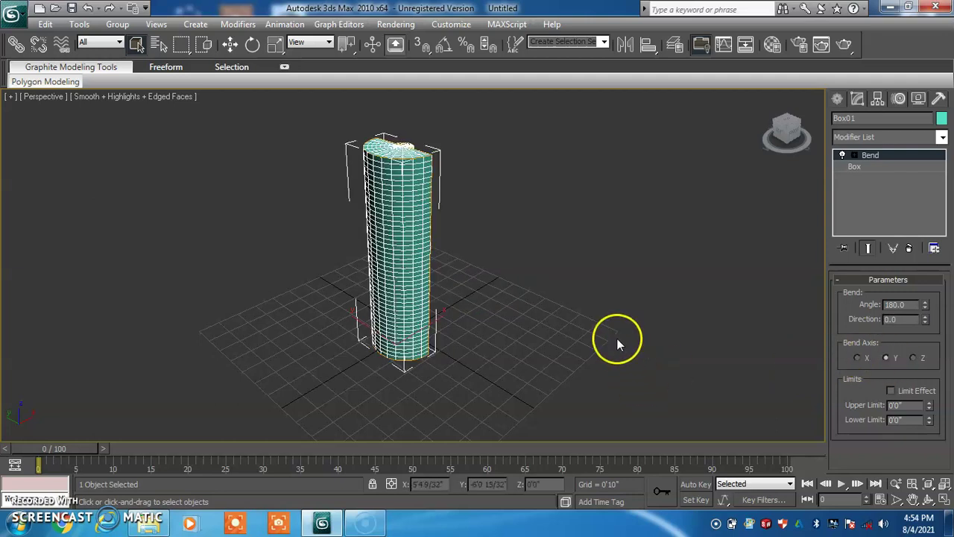
middle_click_drag(616, 338, 547, 358, "alt")
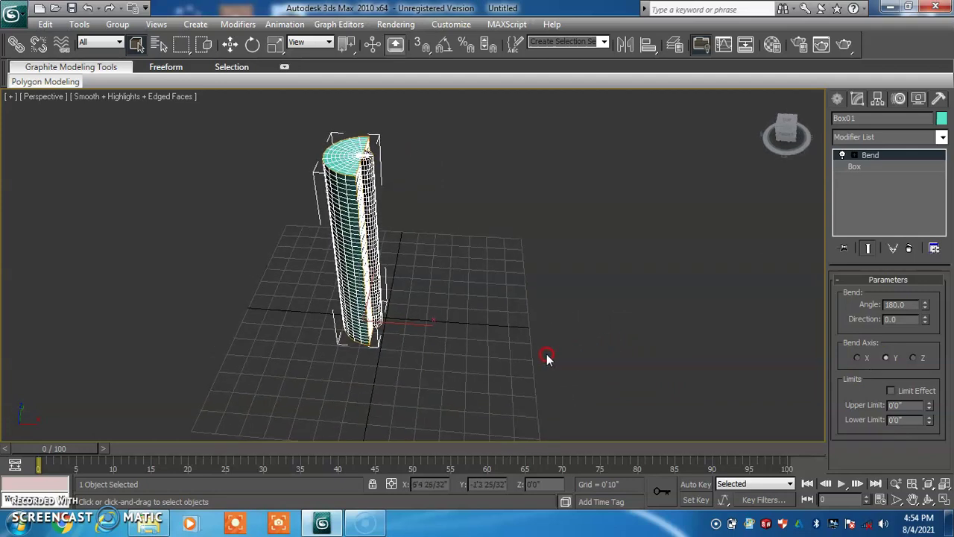
left_click(858, 358)
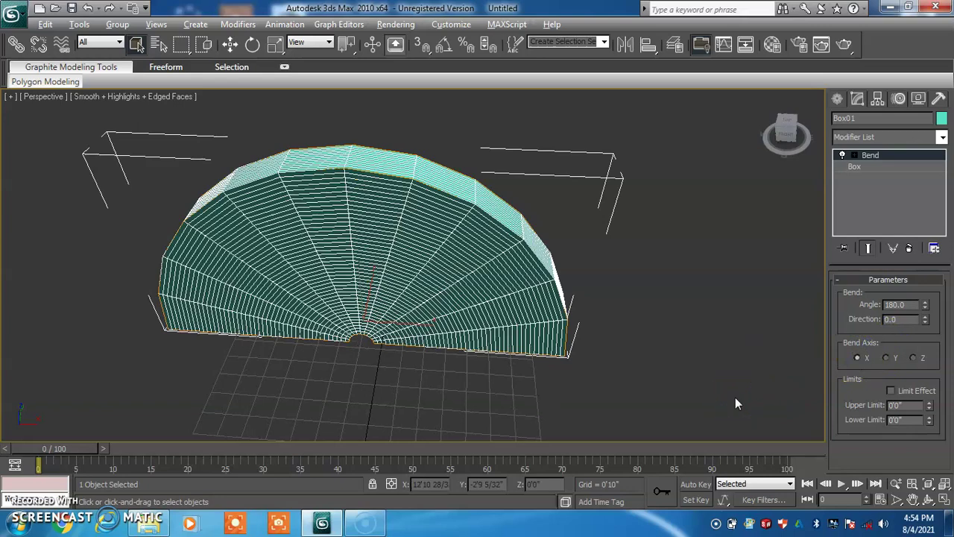
mouse_move(735, 398)
middle_mouse_down("alt")
mouse_move(708, 380)
mouse_move(662, 313)
mouse_move(692, 310)
mouse_move(724, 375)
mouse_move(748, 345)
mouse_move(746, 363)
middle_mouse_up("alt")
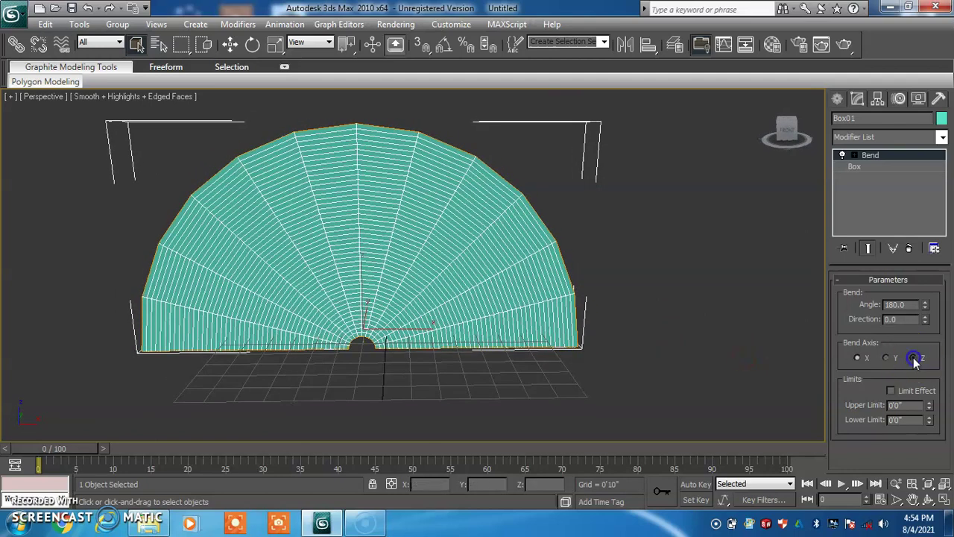
left_click(914, 359)
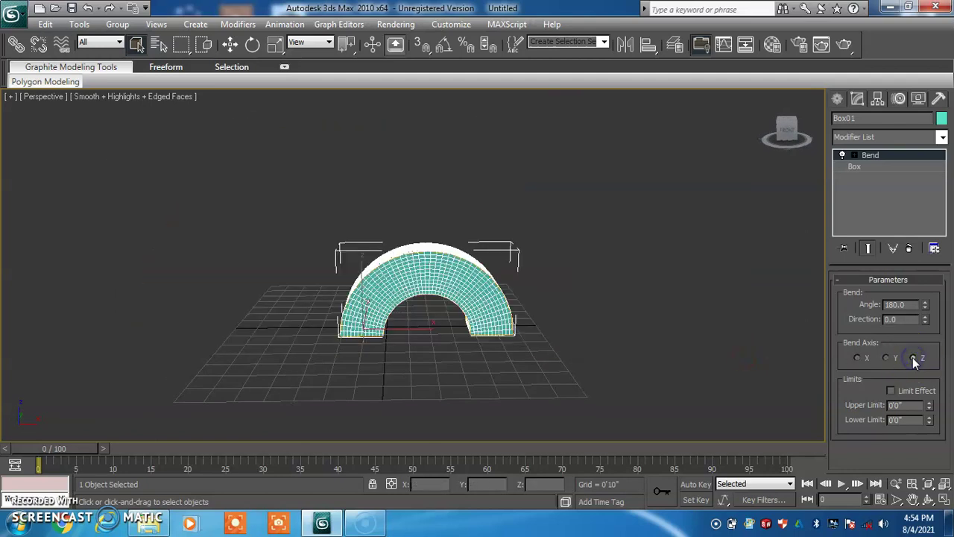
Step: Try Limit Effect with raised upper and lower limits, then switch the limits off
left_click(891, 390)
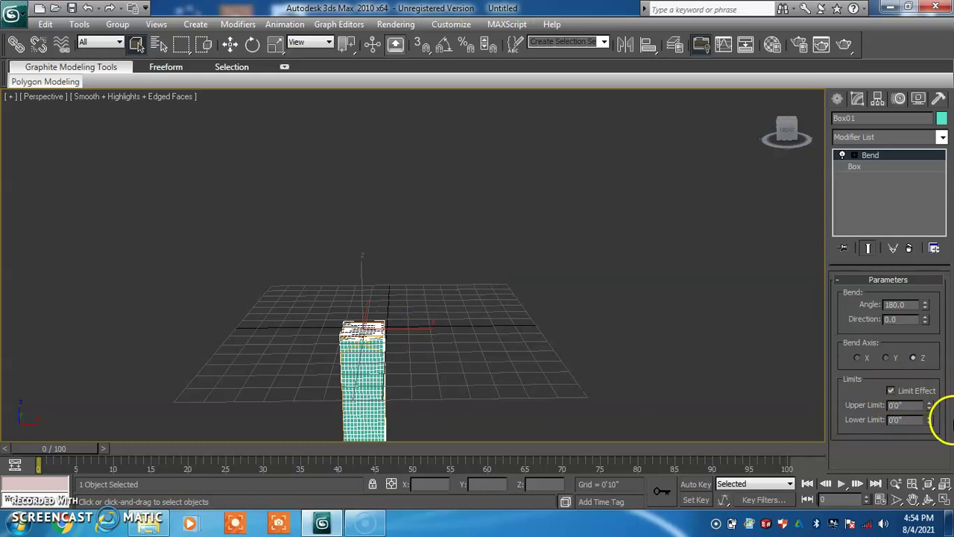
mouse_move(928, 409)
left_mouse_down()
mouse_move(911, 134)
mouse_move(914, 359)
mouse_move(920, 118)
mouse_move(890, 462)
mouse_move(828, 112)
mouse_move(793, 462)
mouse_move(736, 52)
mouse_move(683, 269)
mouse_move(667, 159)
mouse_move(592, 275)
mouse_move(586, 234)
mouse_move(492, 272)
mouse_move(418, 205)
mouse_move(358, 471)
mouse_move(303, 168)
mouse_move(245, 445)
mouse_move(128, 167)
mouse_move(77, 409)
mouse_move(363, 524)
left_mouse_up()
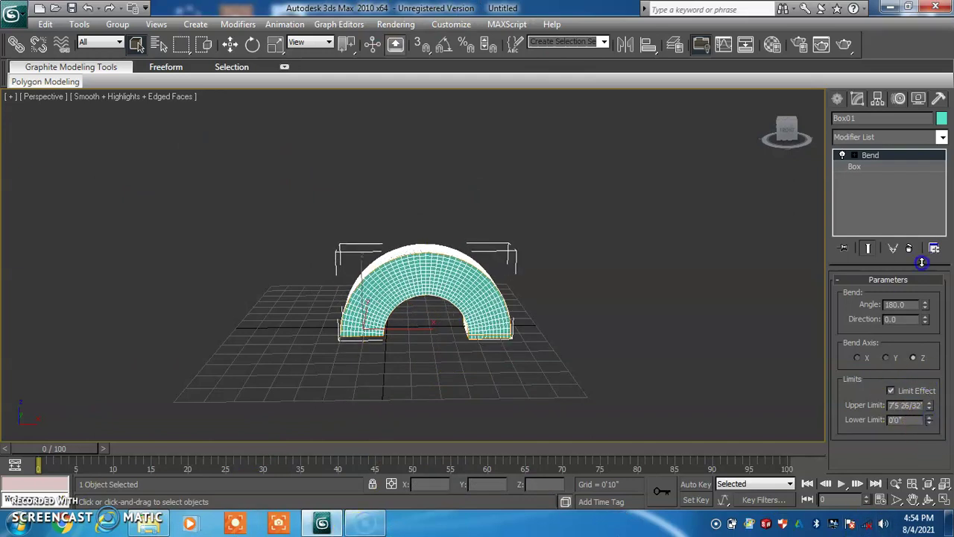
mouse_move(921, 263)
left_mouse_down()
mouse_move(947, 449)
mouse_move(952, 160)
left_mouse_up()
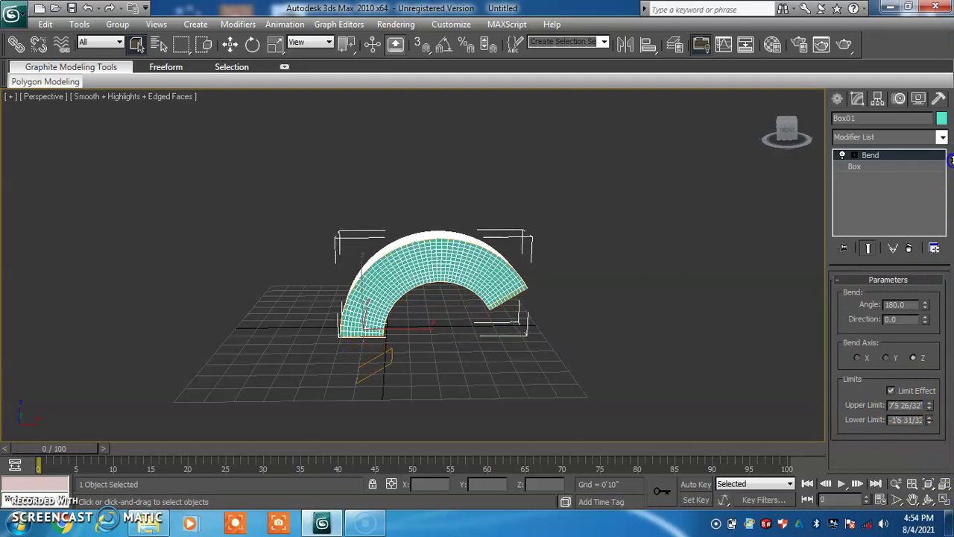
left_click(890, 390)
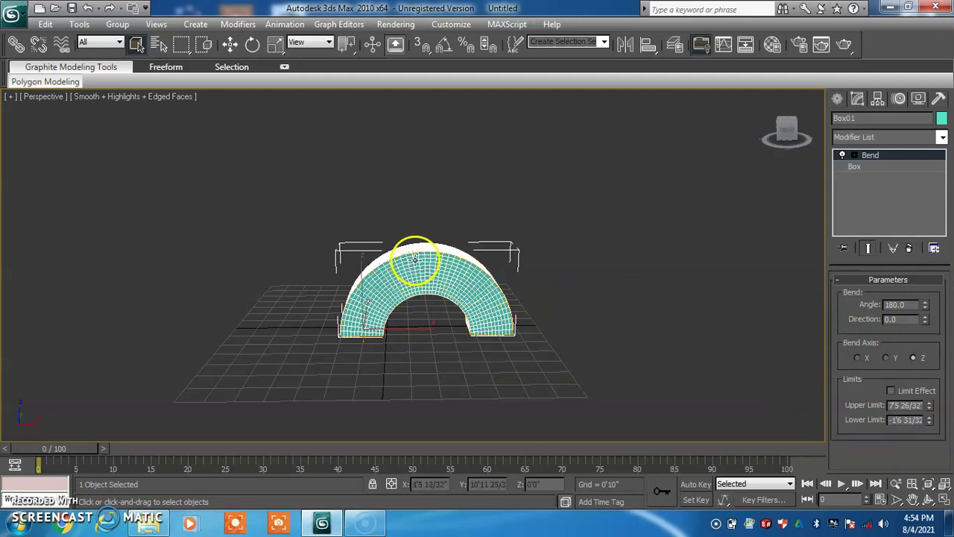
Step: Reduce Box01 to 1 length and 1 width segment, keeping 45 height segments
left_click(873, 166)
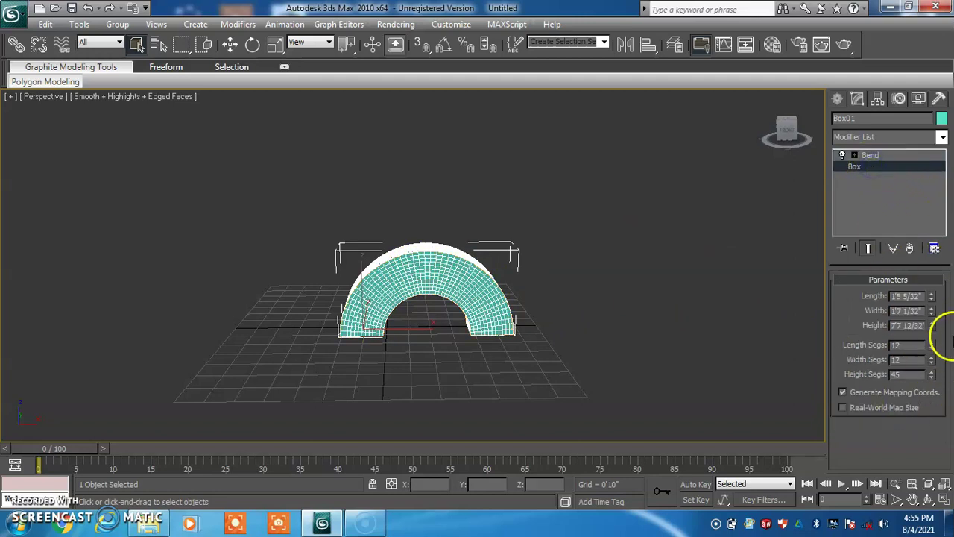
left_click(911, 345)
type("6")
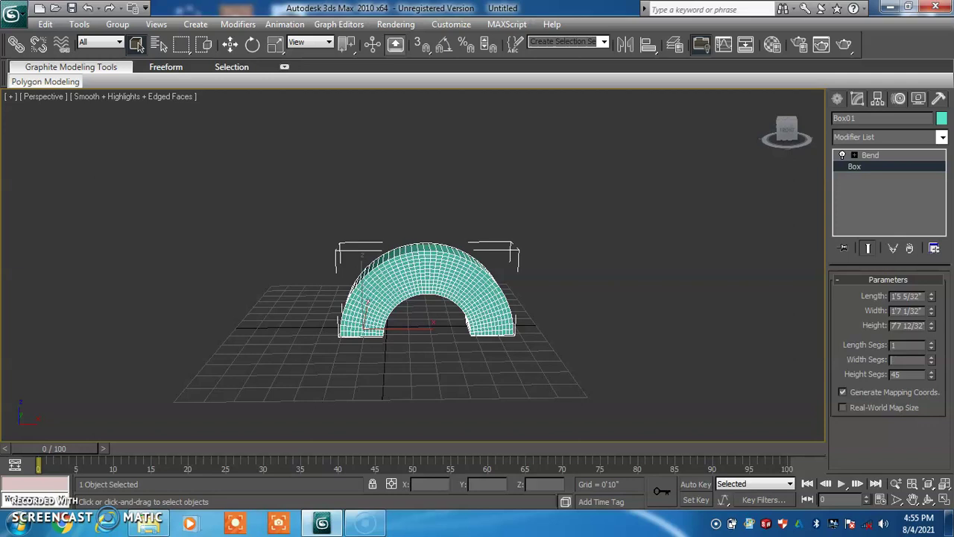
left_click(911, 372)
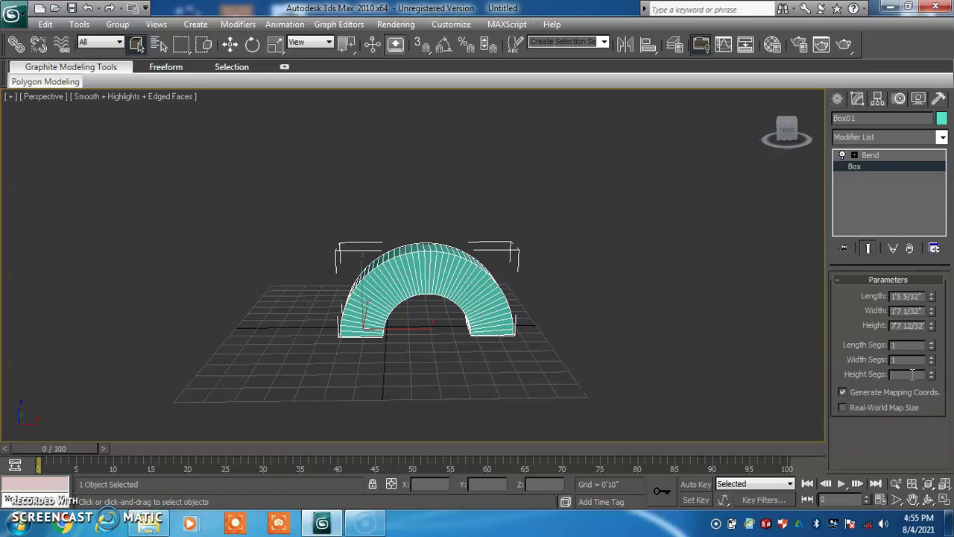
left_click(856, 347)
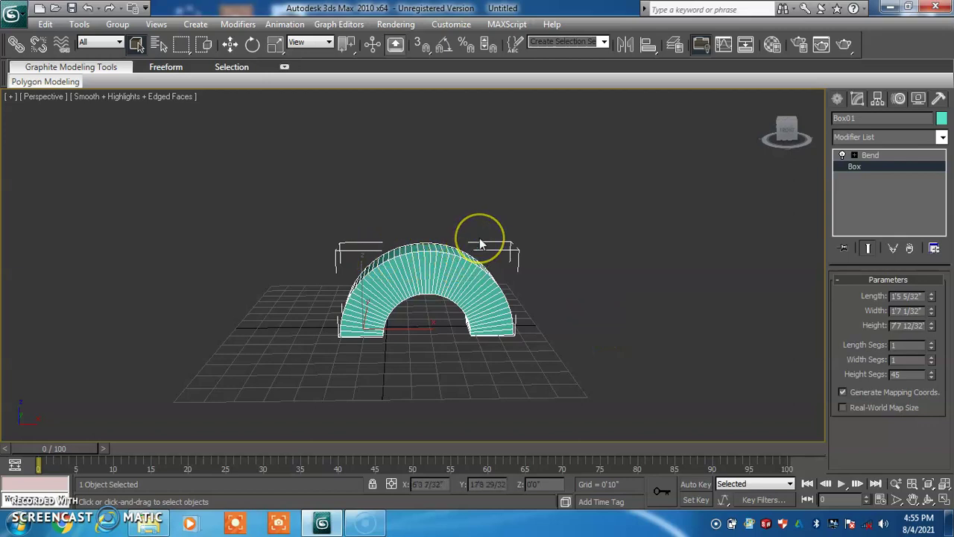
mouse_move(480, 237)
middle_mouse_down("alt")
mouse_move(400, 237)
mouse_move(479, 241)
mouse_move(474, 221)
mouse_move(477, 238)
middle_mouse_up("alt")
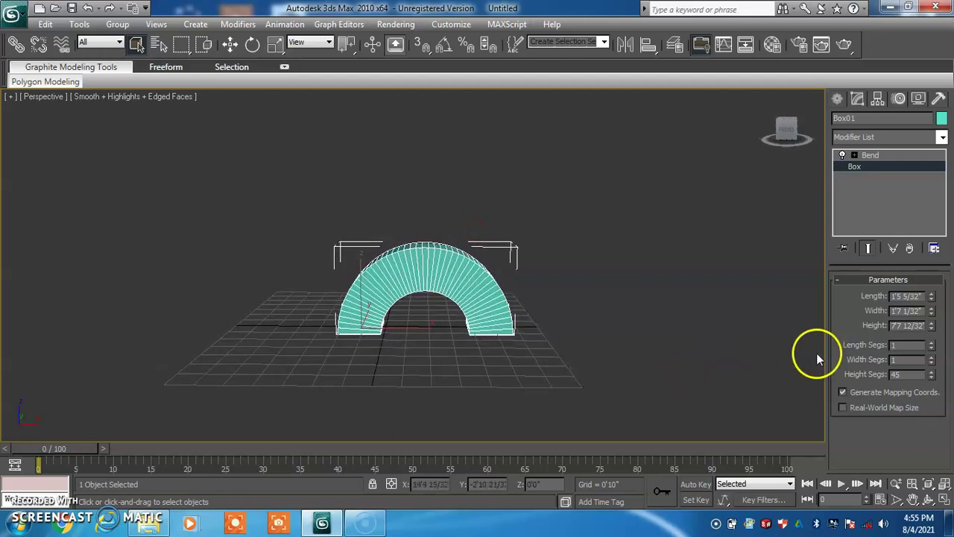
Step: Briefly set Height Segs to 1 and orbit to see the box flatten
double_click(904, 374)
type("1")
left_click(871, 331)
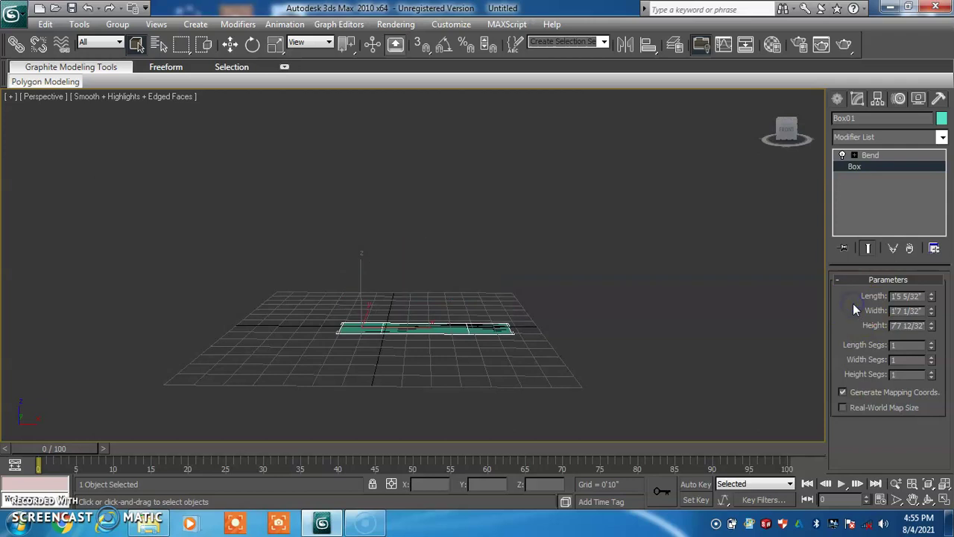
mouse_move(540, 287)
middle_mouse_down("alt")
mouse_move(515, 306)
mouse_move(517, 264)
mouse_move(517, 305)
mouse_move(528, 294)
mouse_move(529, 301)
middle_mouse_up("alt")
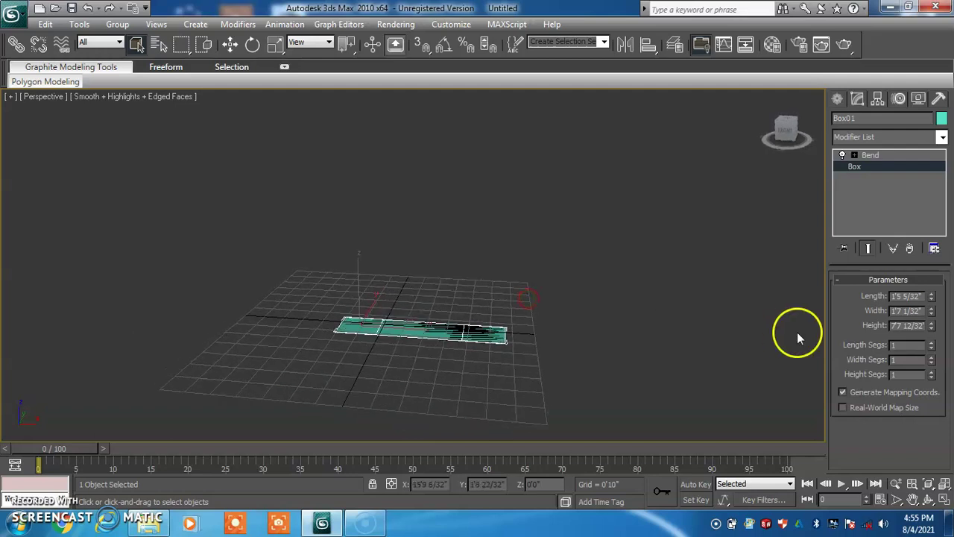
Step: Set Height Segs to 40 and Width and Length Segs to 12
left_click(900, 375)
left_click_drag(901, 375, 869, 378)
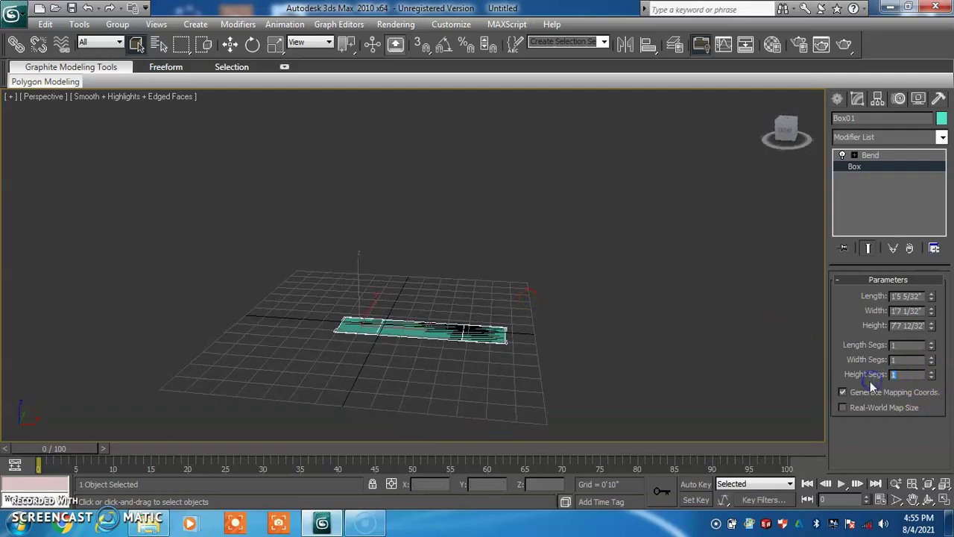
type("40")
left_click(877, 380)
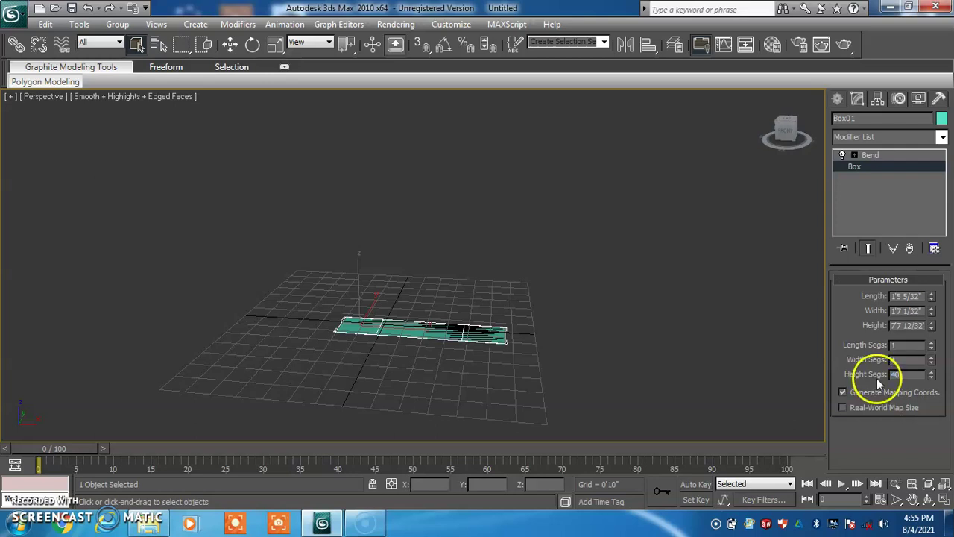
type("0")
left_click(922, 362)
type("12")
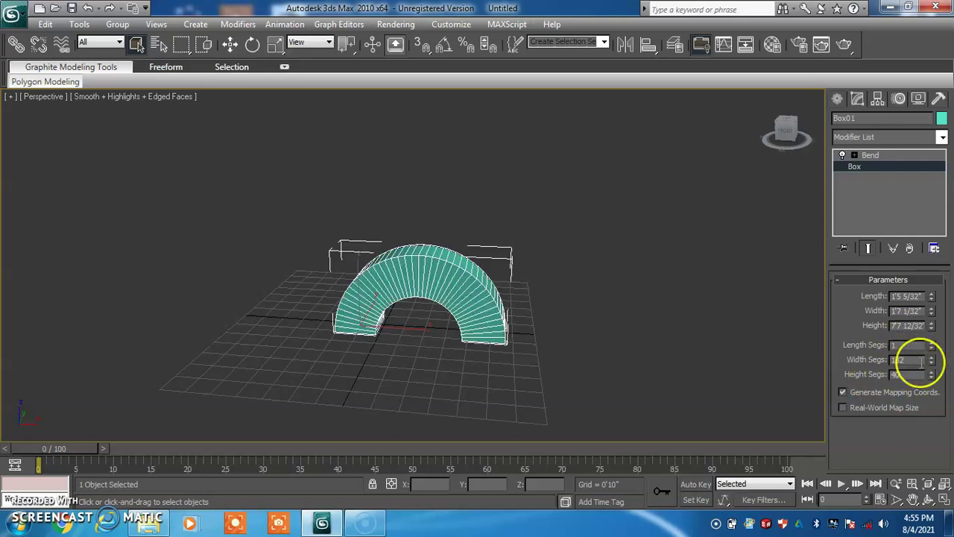
left_click(913, 345)
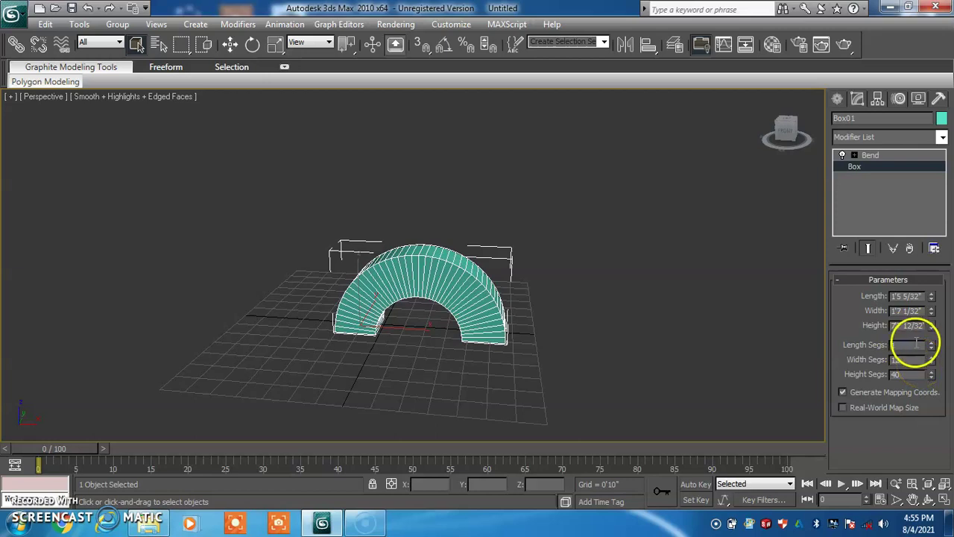
type("12")
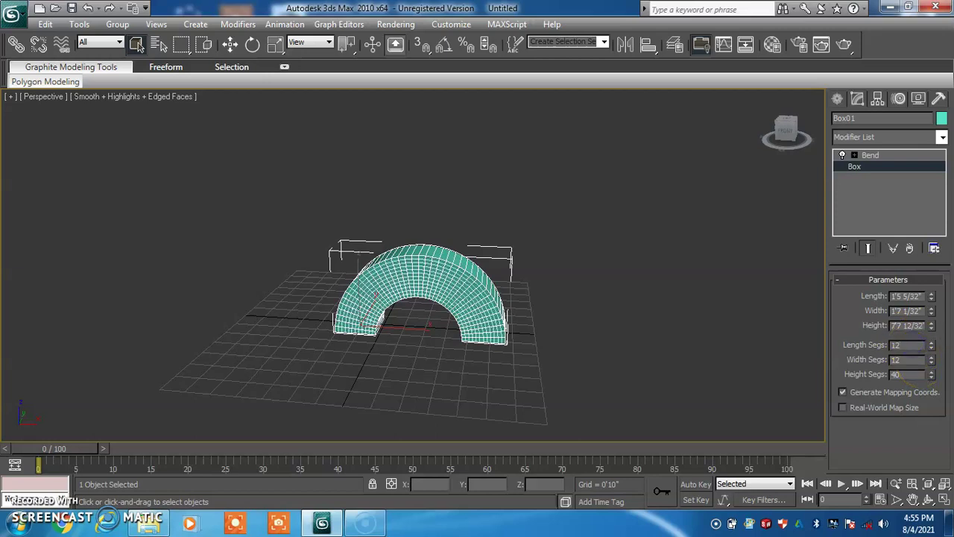
Step: Lower the Bend angle from 180 to exactly 90.0 degrees
left_click(870, 155)
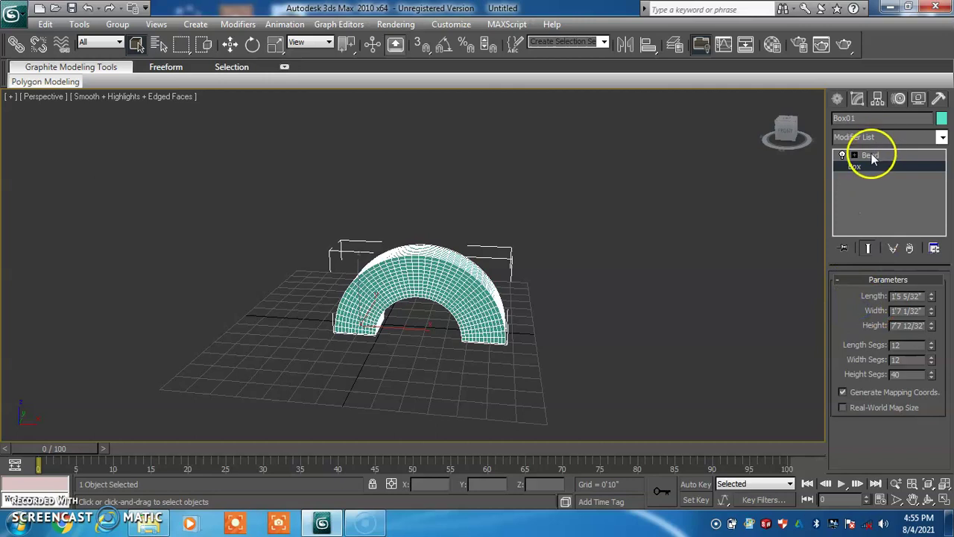
left_click(895, 307)
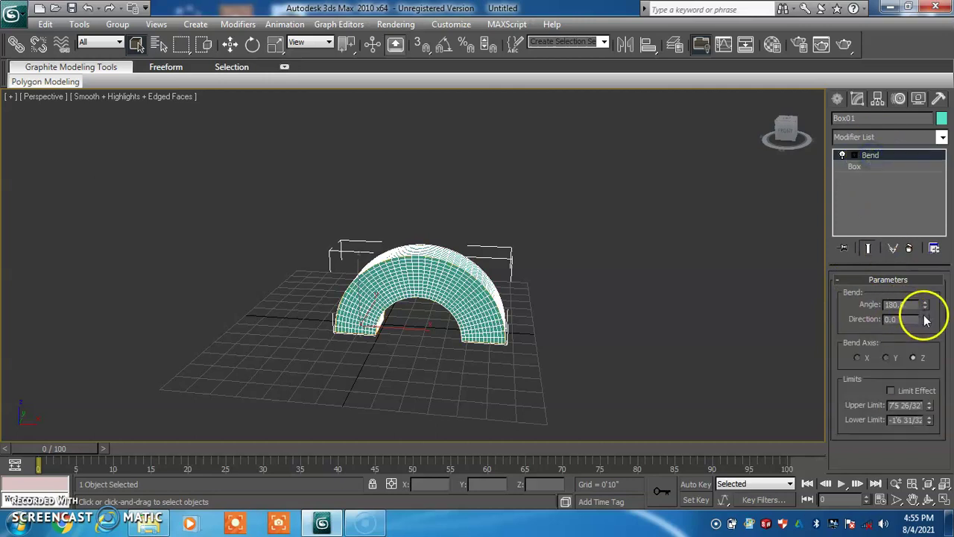
left_click_drag(925, 306, 932, 422)
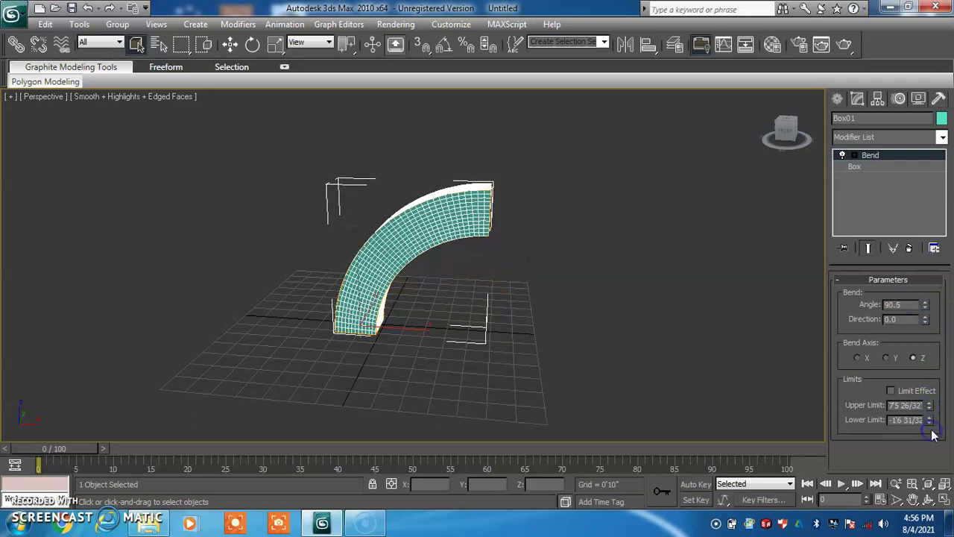
left_click_drag(925, 319, 927, 313)
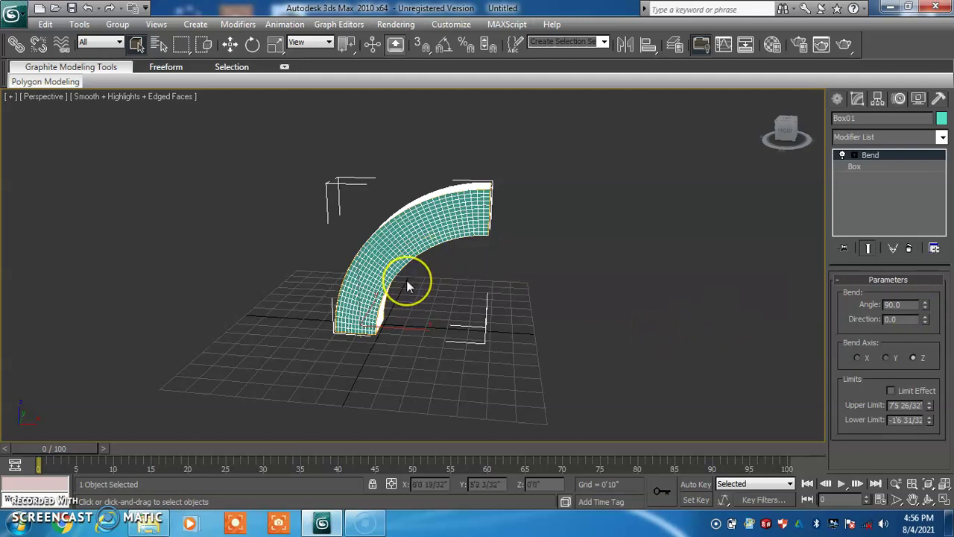
Step: Maximize the Front viewport instead of Perspective
key("alt+w")
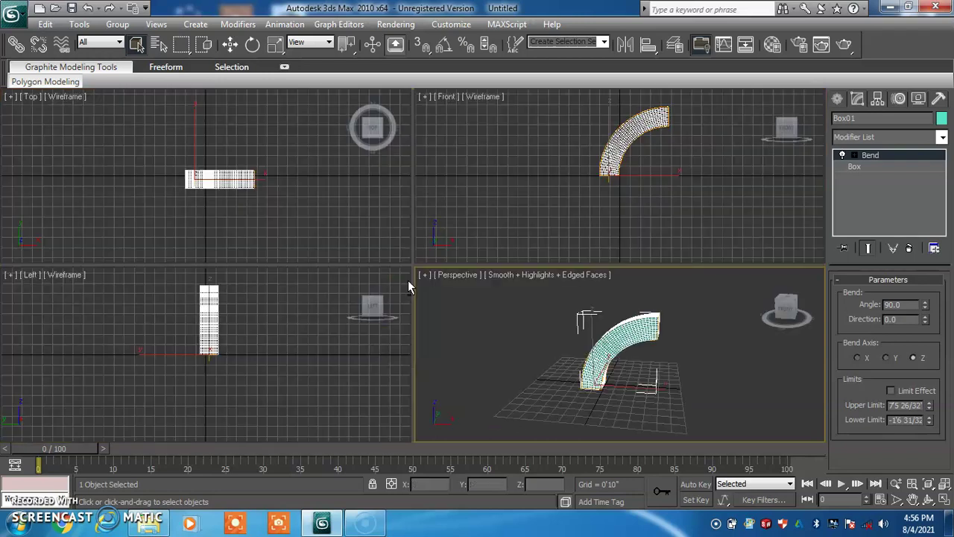
left_click(501, 177)
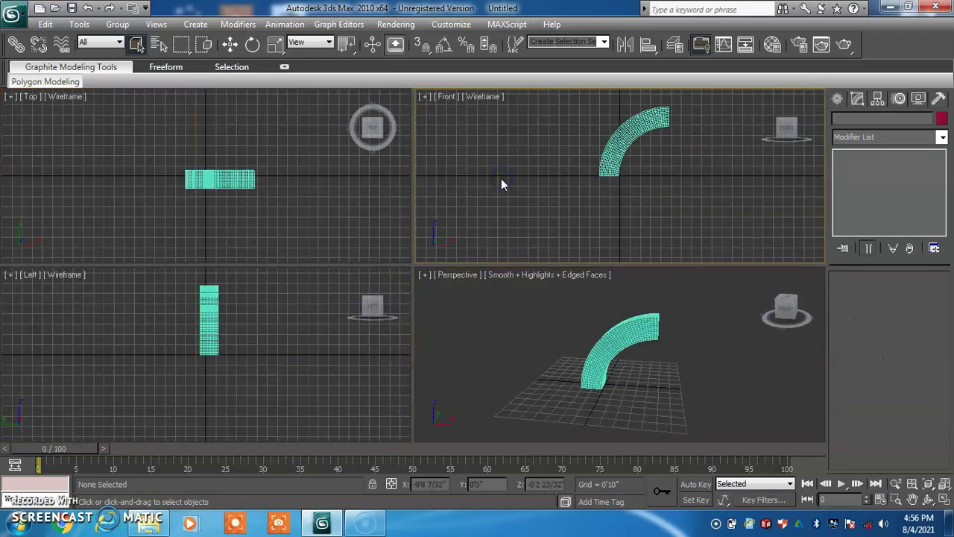
key("alt+w")
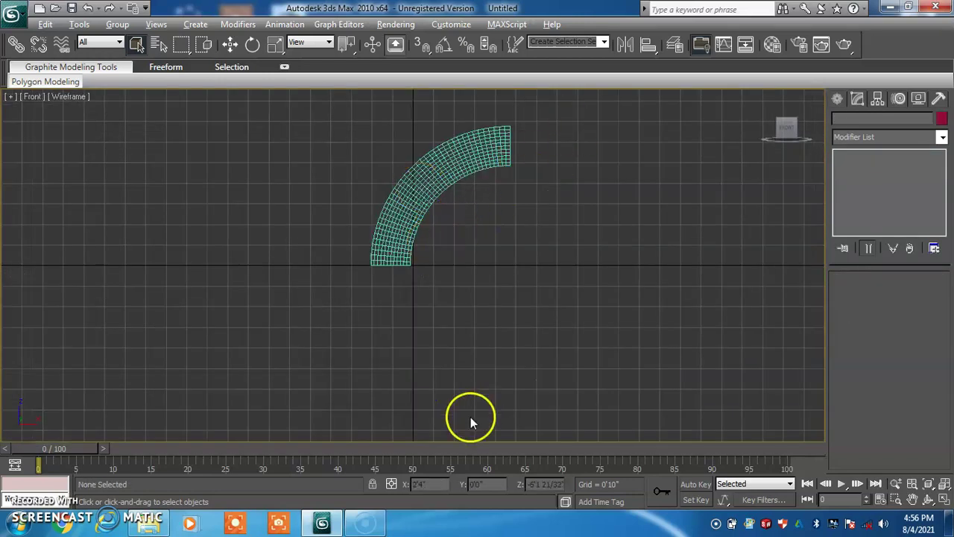
Step: Box-select the bent quarter-arc in the Front view
mouse_move(411, 264)
left_mouse_down()
mouse_move(518, 265)
mouse_move(508, 154)
left_mouse_up()
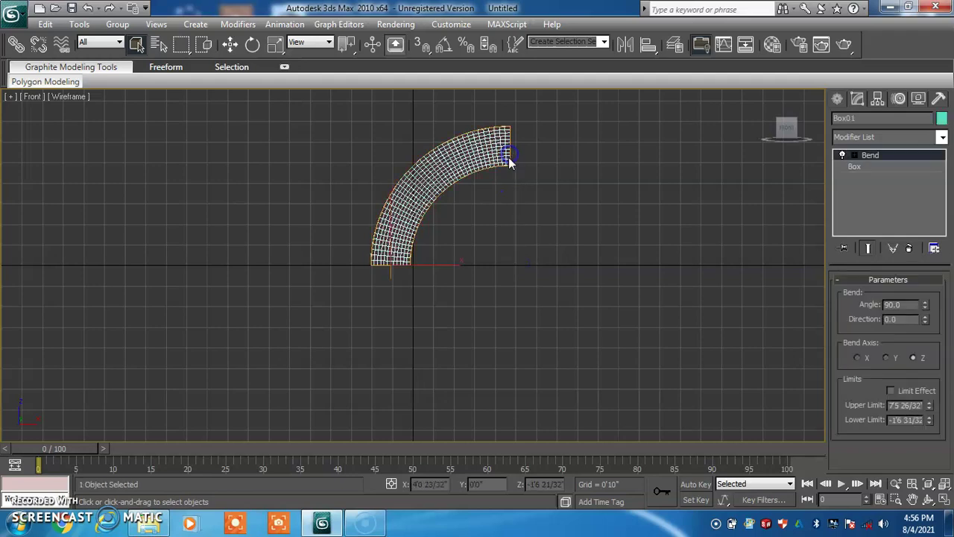
mouse_move(481, 308)
left_mouse_down()
mouse_move(512, 265)
mouse_move(493, 316)
left_mouse_up()
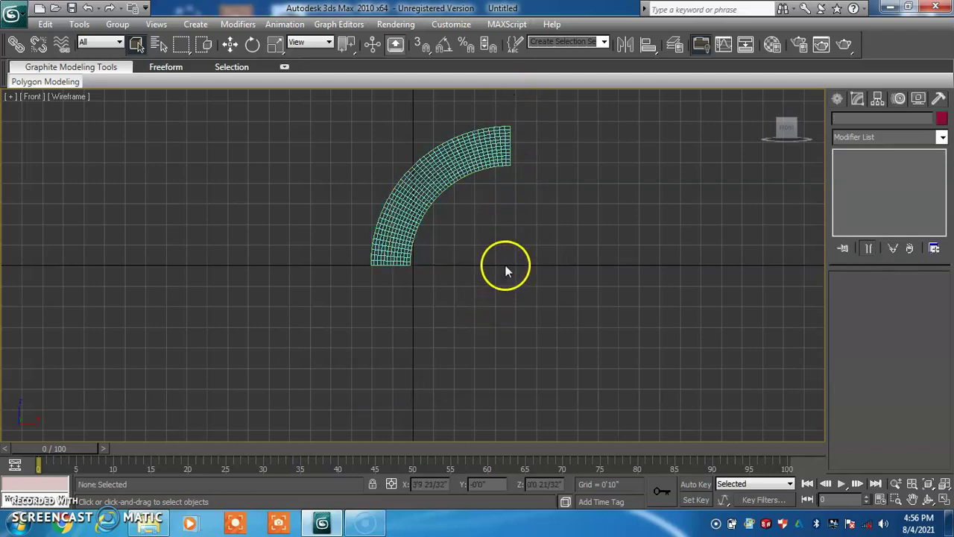
mouse_move(511, 259)
left_mouse_down()
mouse_move(515, 132)
mouse_move(408, 266)
left_mouse_up()
mouse_move(408, 266)
left_mouse_down()
mouse_move(500, 257)
mouse_move(511, 152)
left_mouse_up()
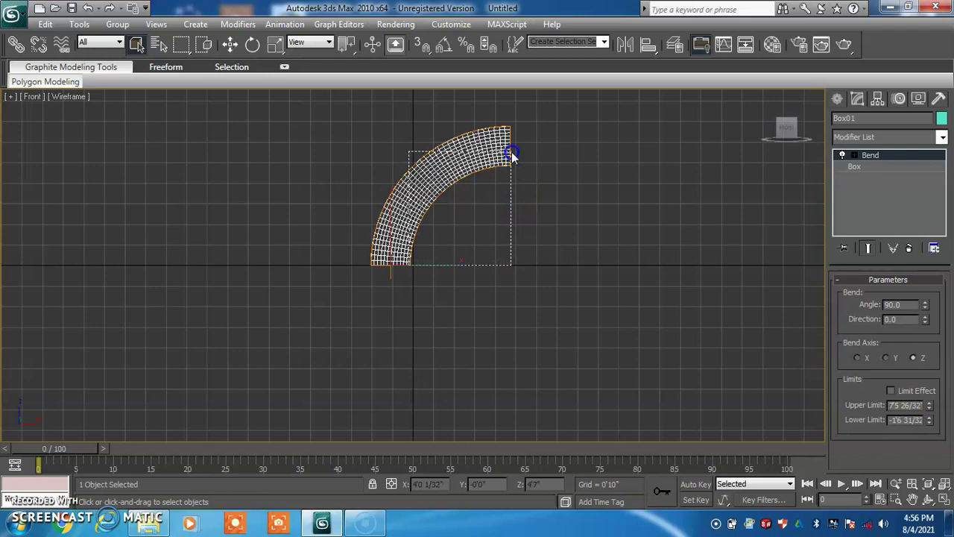
left_click_drag(511, 151, 512, 151)
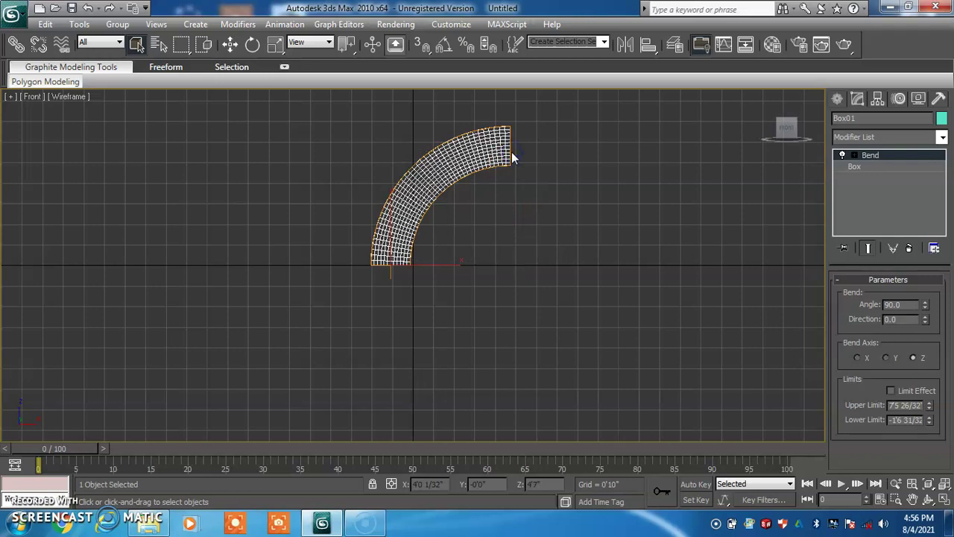